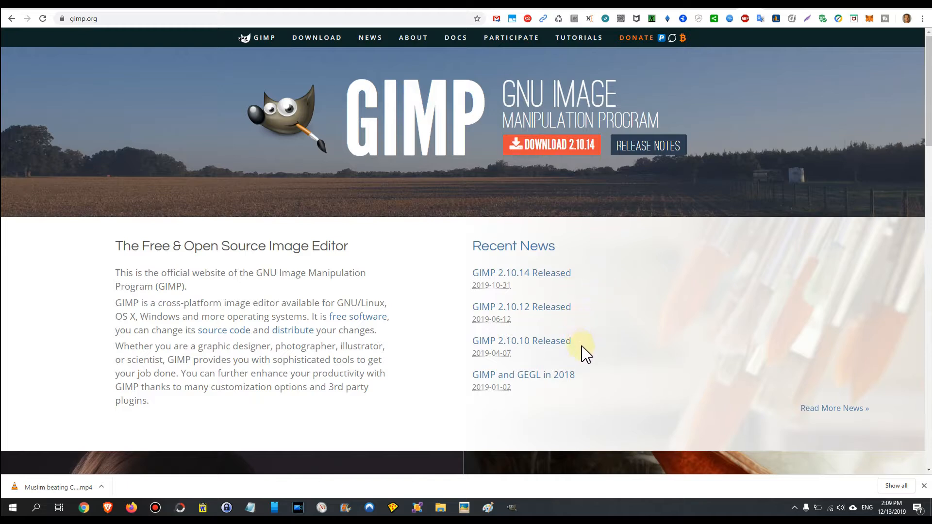
Switch to Paint, where the Bluetooth device diagram is open, and make the blue Color 1 active.
left_click(488, 508)
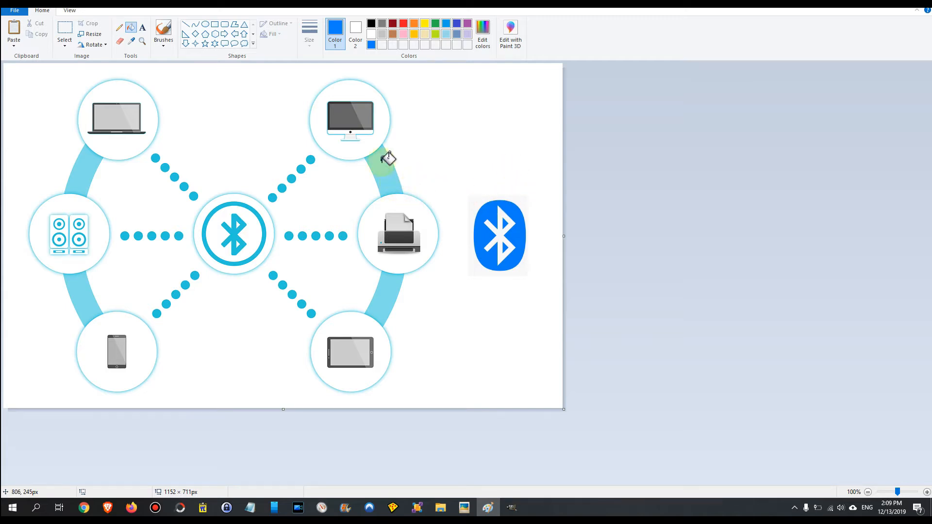
left_click(333, 34)
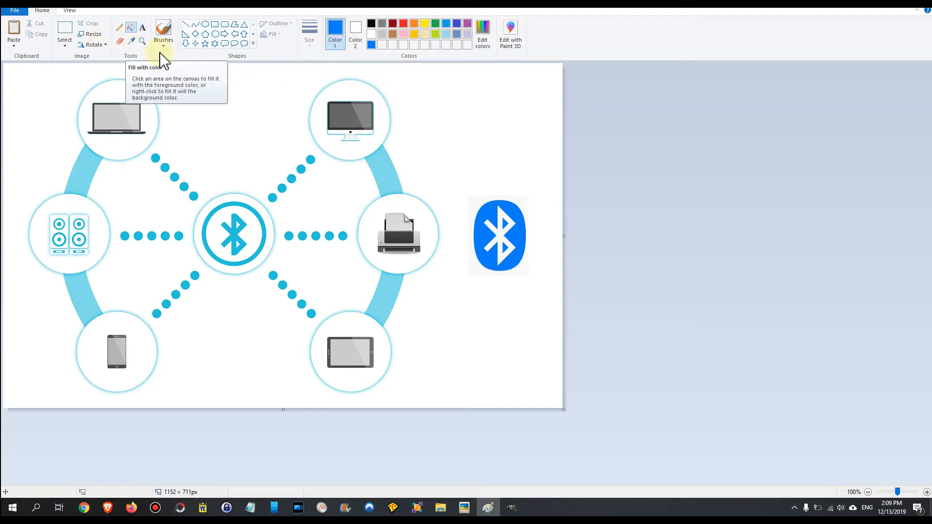
Try recoloring the diagram's four light-blue arc segments by filling each one with the blue foreground color.
left_click(90, 167)
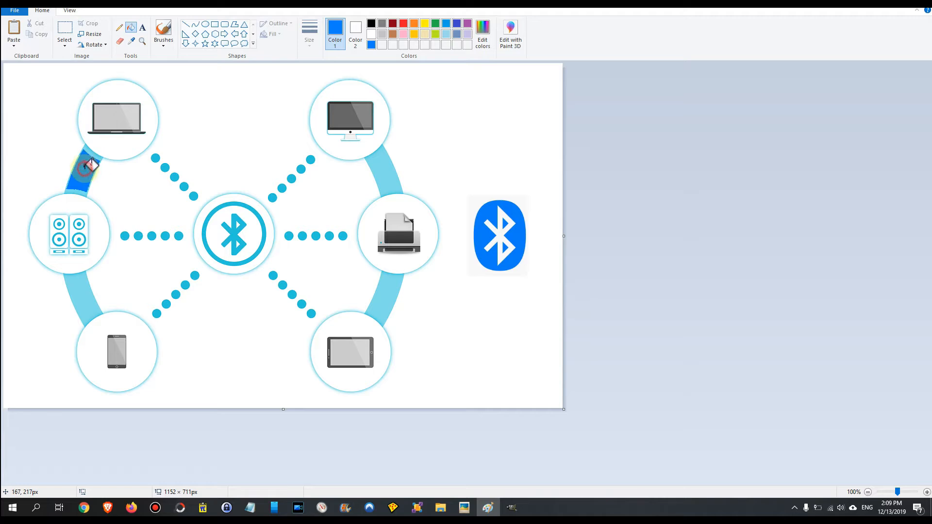
left_click(94, 287)
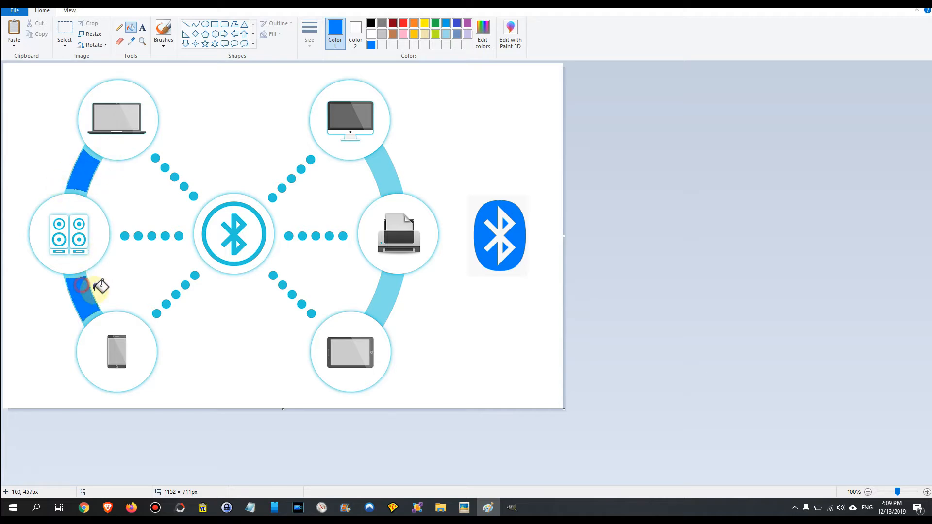
left_click(383, 297)
left_click(372, 181)
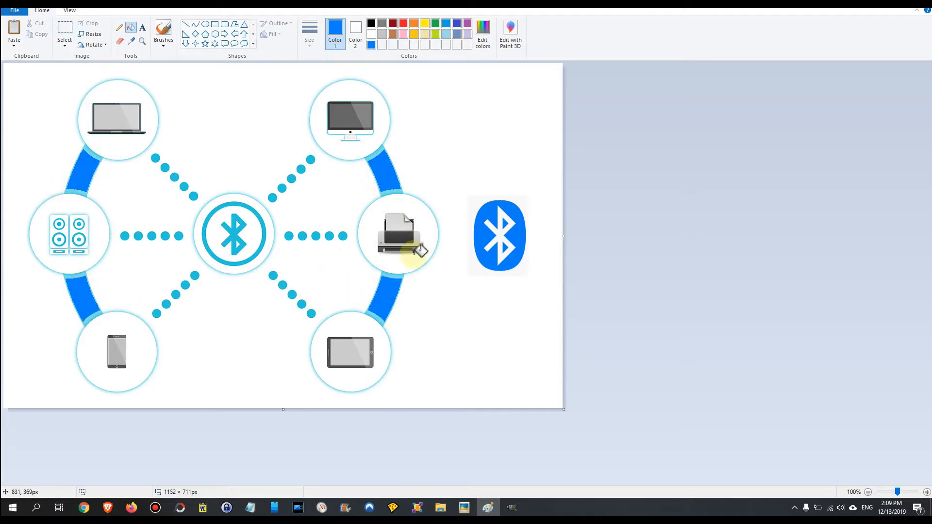
Try filling the white background with blue, and undo it together with the arc segment fills.
left_click(260, 156)
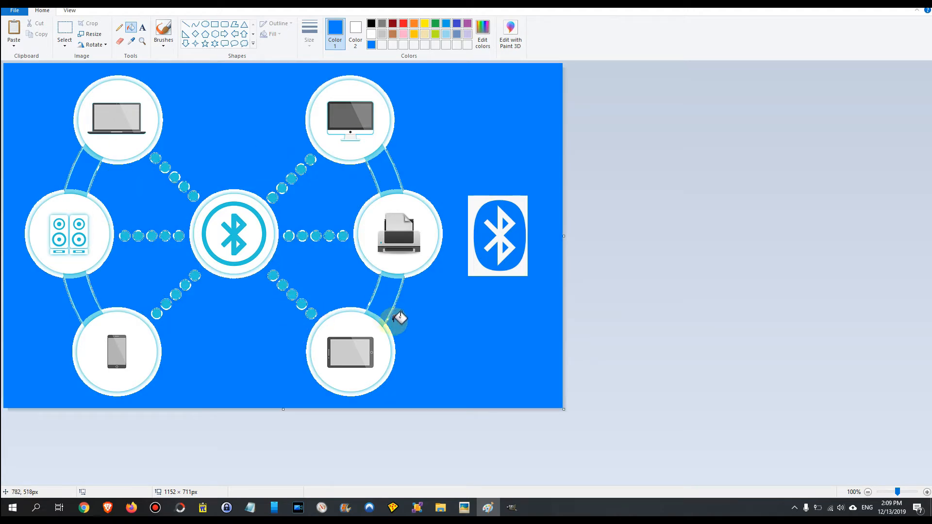
key("ctrl+z")
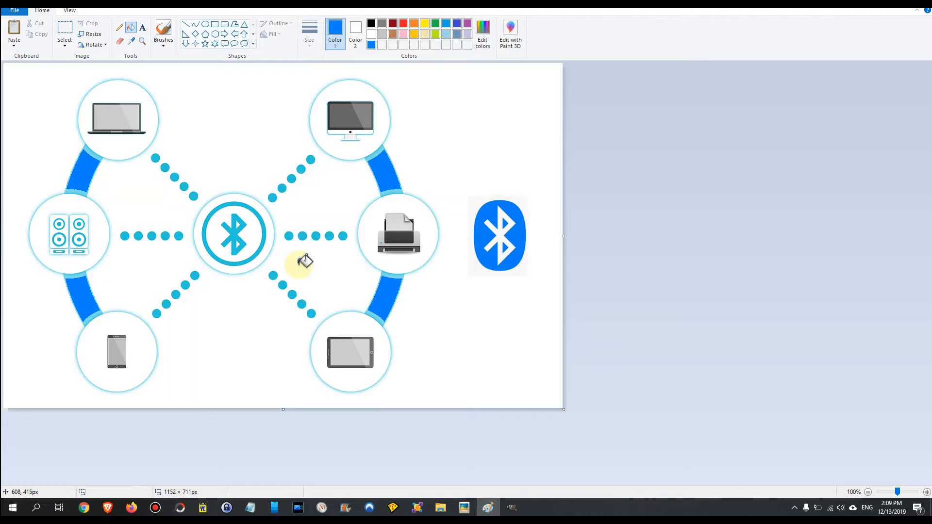
key("ctrl+z")
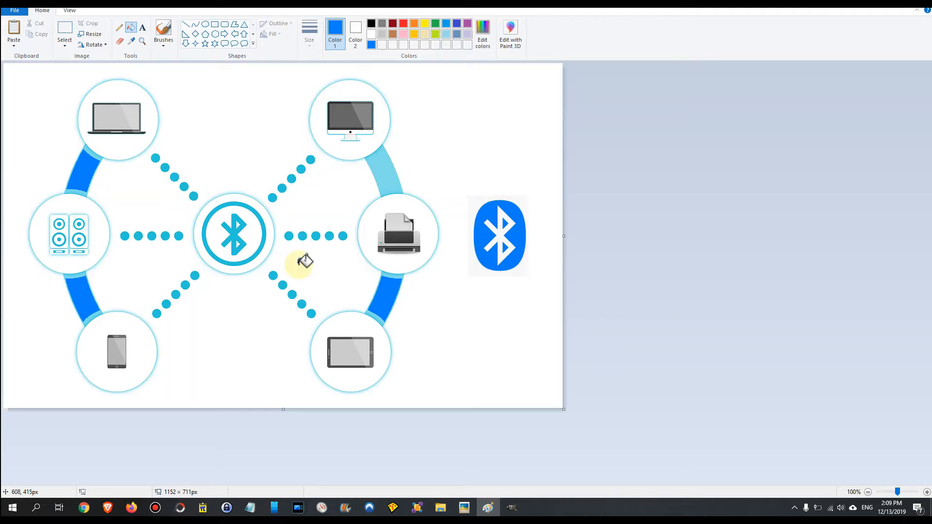
key("ctrl+z")
key("ctrl+z")
key("ctrl+z")
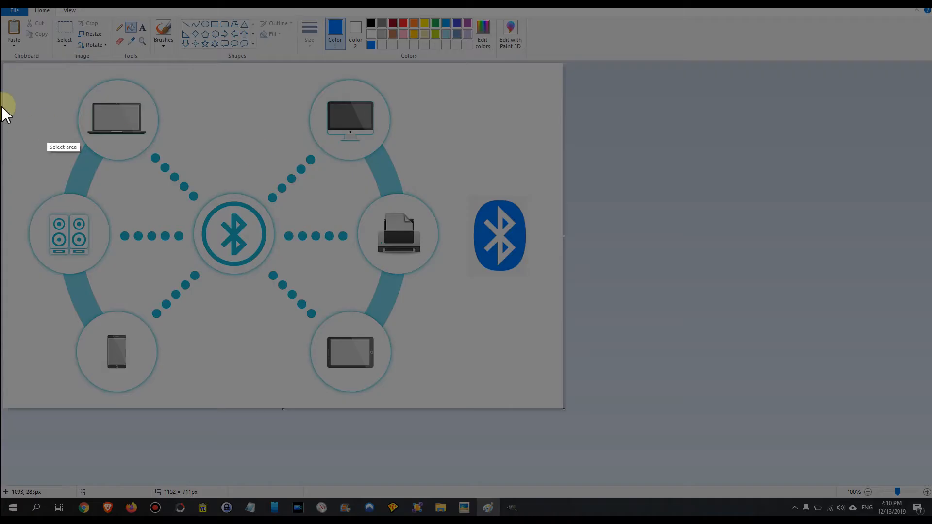
Copy a screenshot of the diagram, about 1107 × 699 px, and create a new image from the clipboard in GIMP.
mouse_move(9, 64)
left_mouse_down()
mouse_move(391, 270)
mouse_move(565, 383)
mouse_move(546, 404)
left_mouse_up()
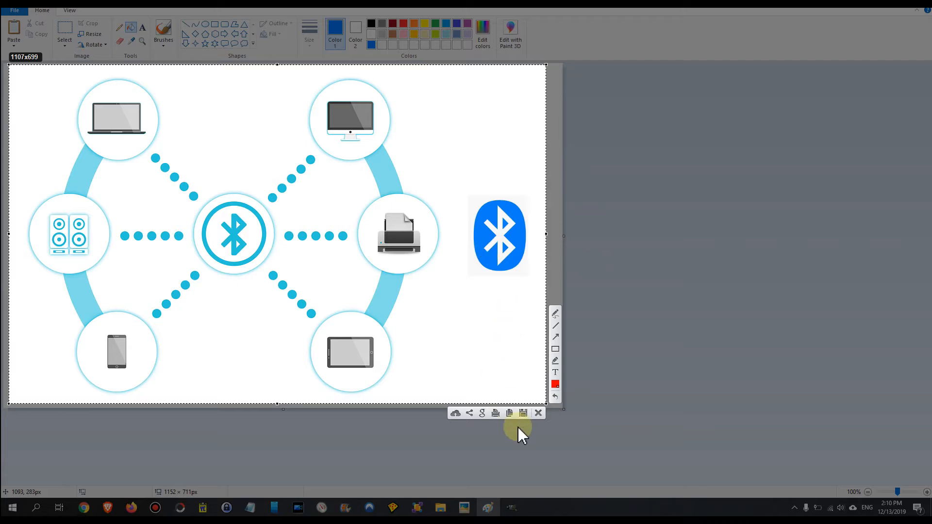
left_click(510, 414)
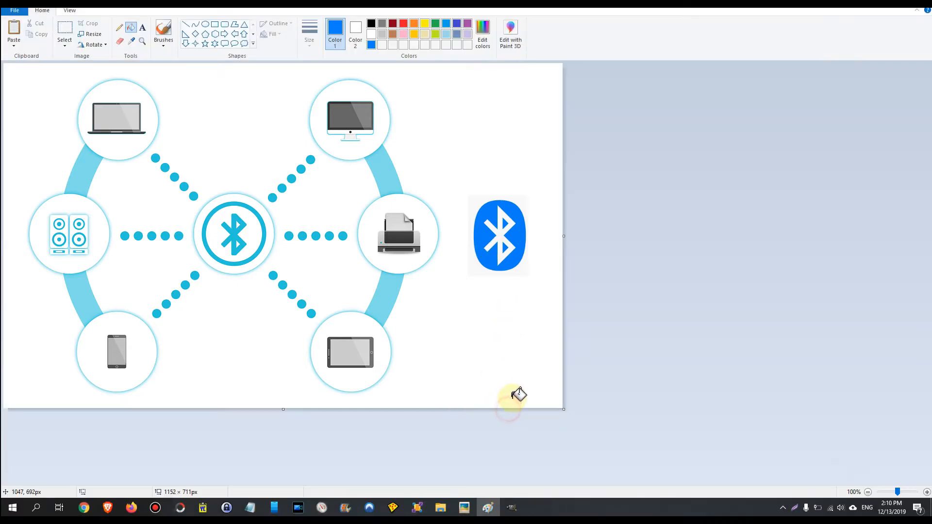
left_click(510, 508)
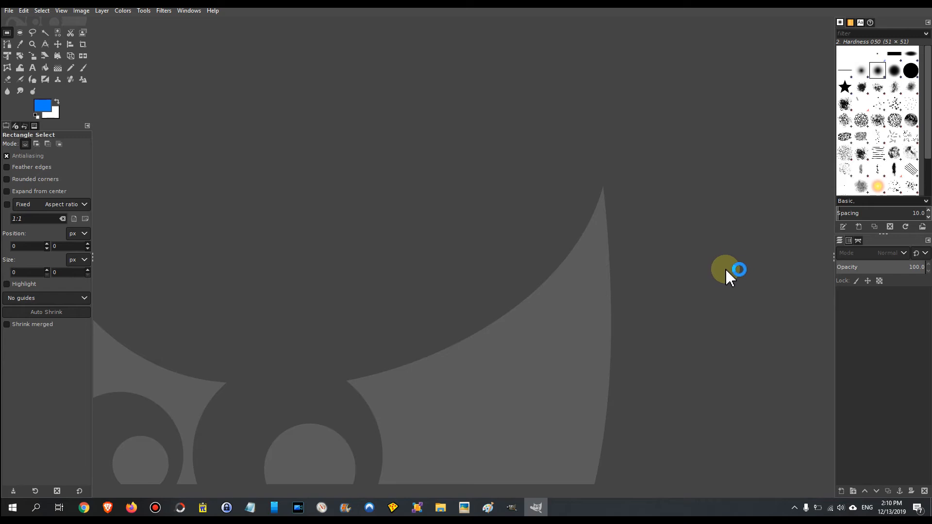
left_click(8, 12)
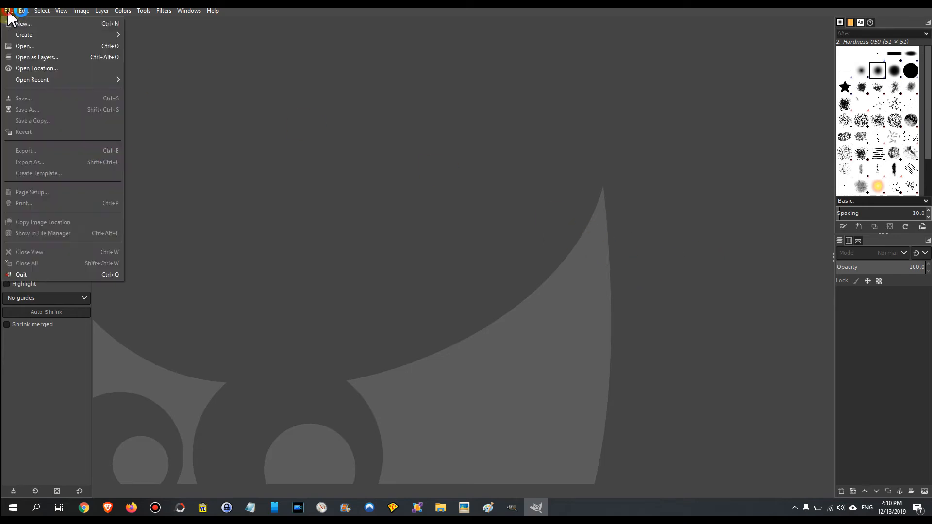
mouse_move(31, 37)
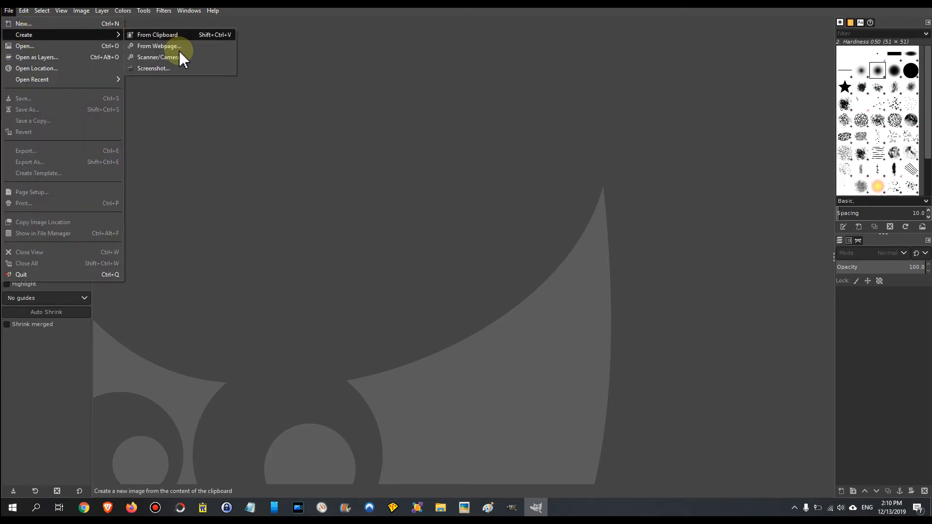
left_click(158, 35)
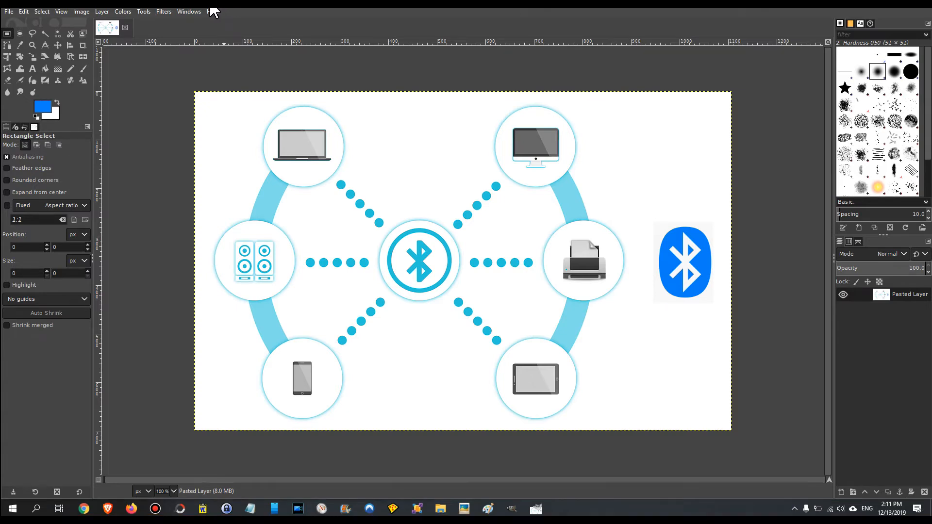
Start Color Exchange on the pasted layer and sample the arc segments' light blue as the From Color.
left_click(124, 14)
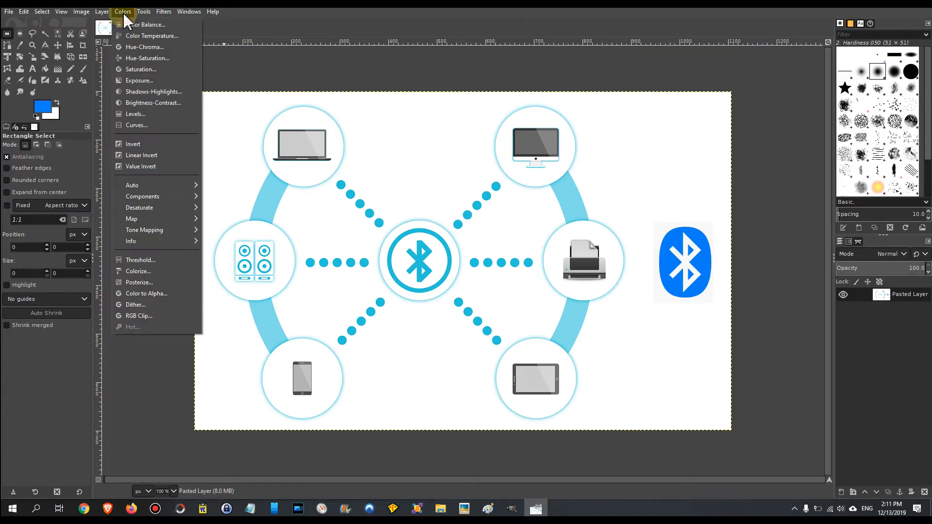
mouse_move(147, 220)
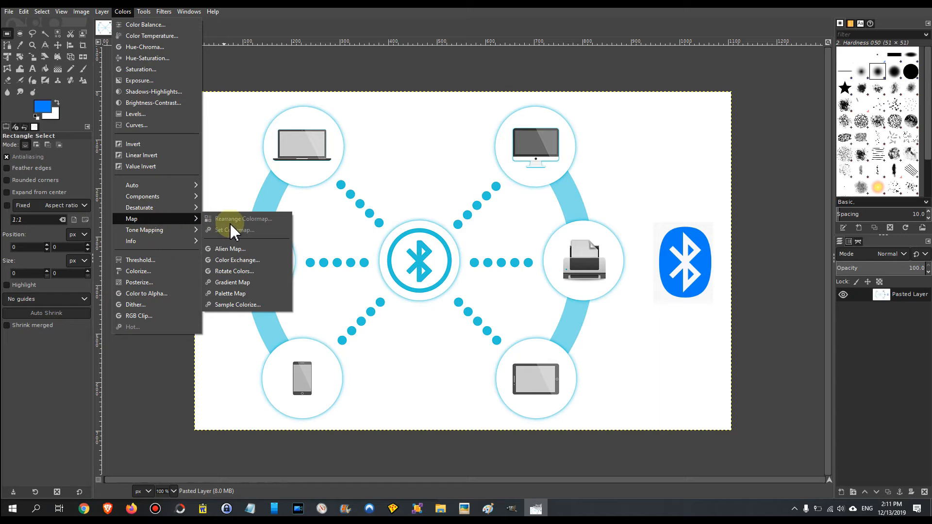
left_click(237, 269)
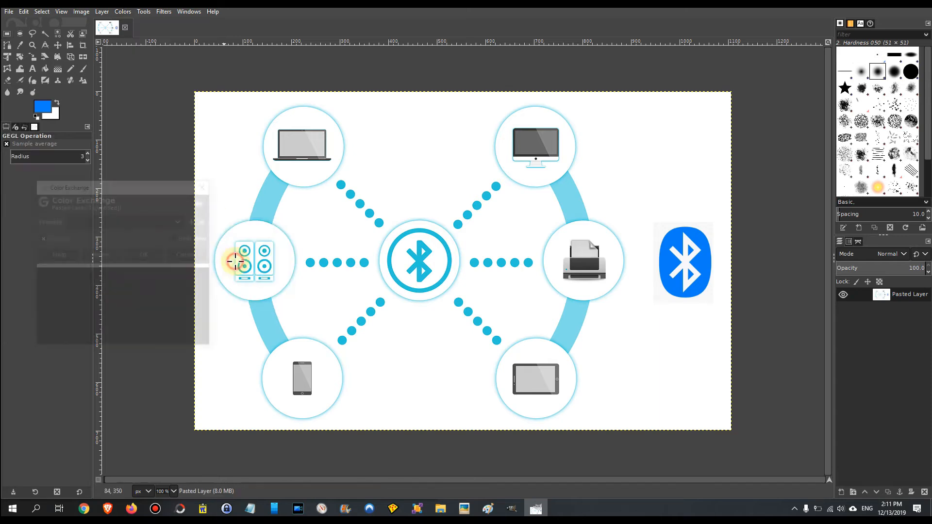
left_click_drag(132, 189, 217, 224)
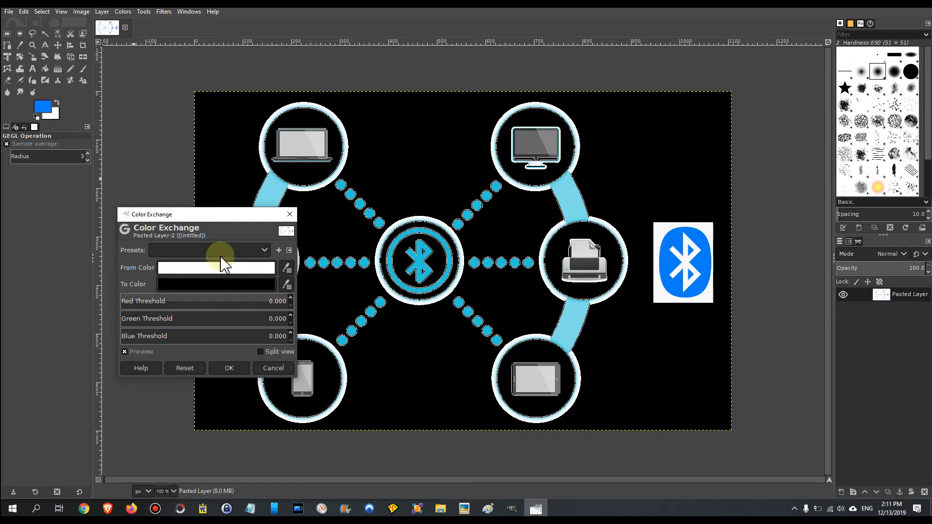
left_click_drag(219, 218, 124, 192)
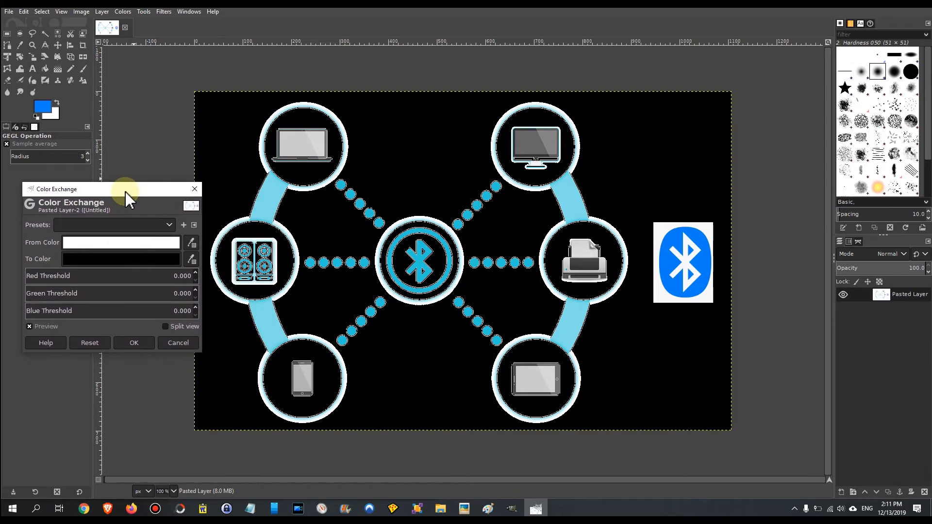
left_click(190, 246)
left_click(269, 323)
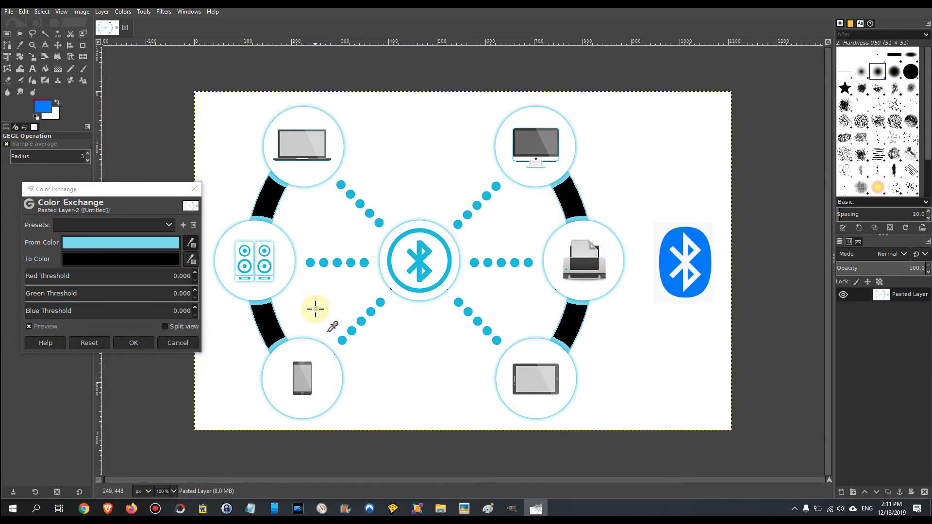
left_click_drag(175, 189, 179, 178)
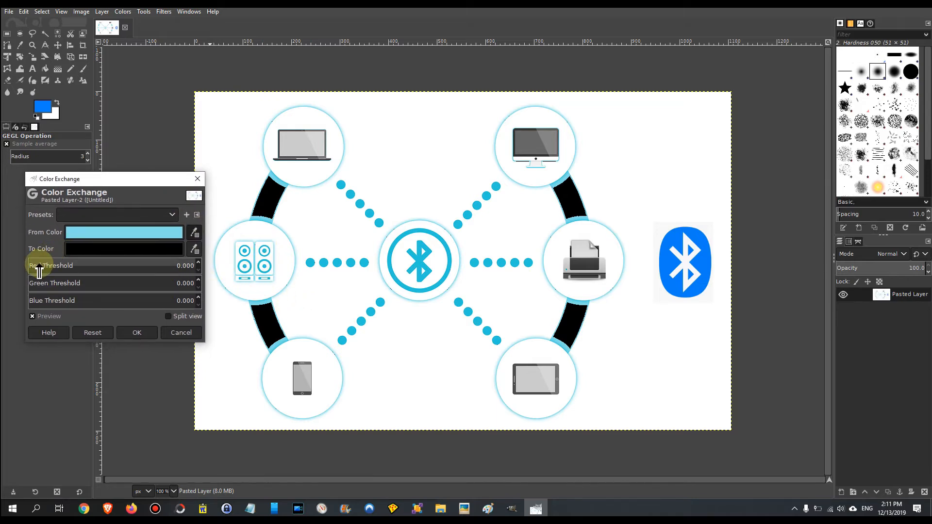
Try raising the Color Exchange thresholds to about 0.302 red, 0.276 green and 0.314 blue.
left_click_drag(31, 268, 34, 266)
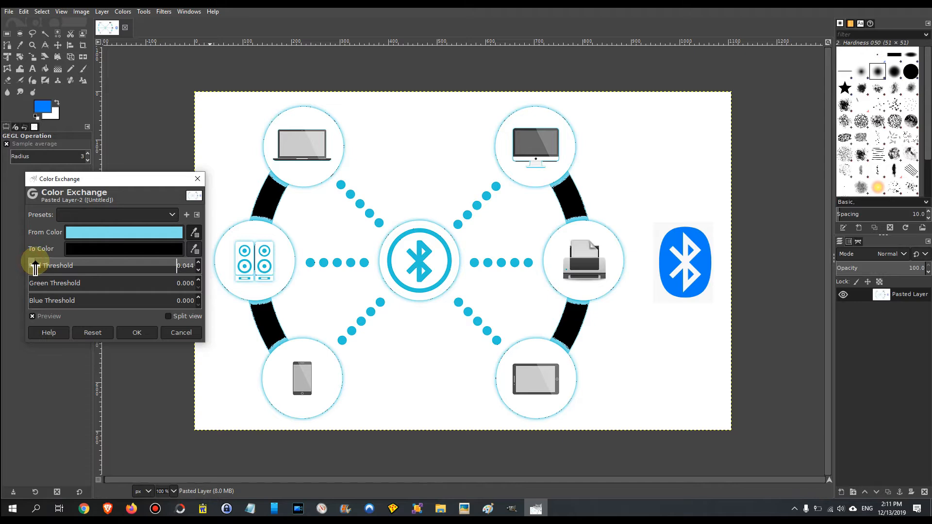
left_click(30, 284)
left_click_drag(32, 304, 35, 304)
left_click(37, 283)
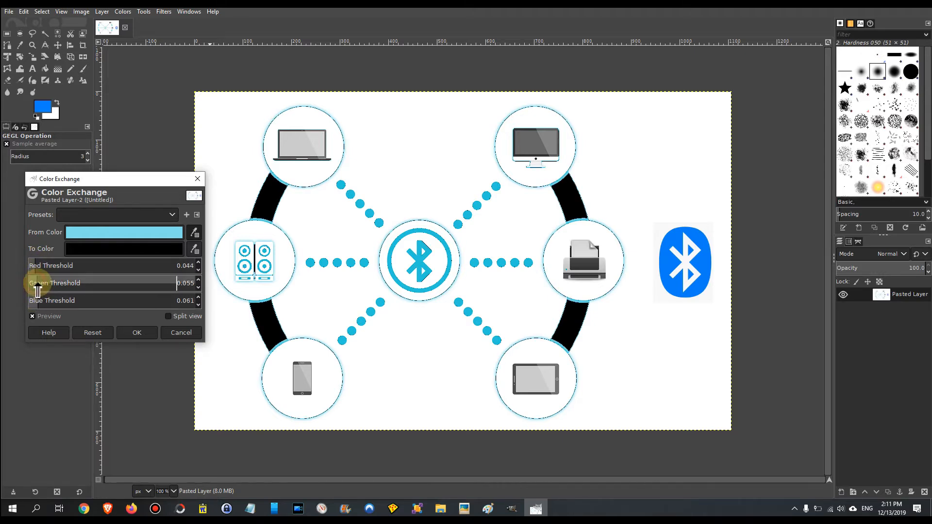
left_click(35, 265)
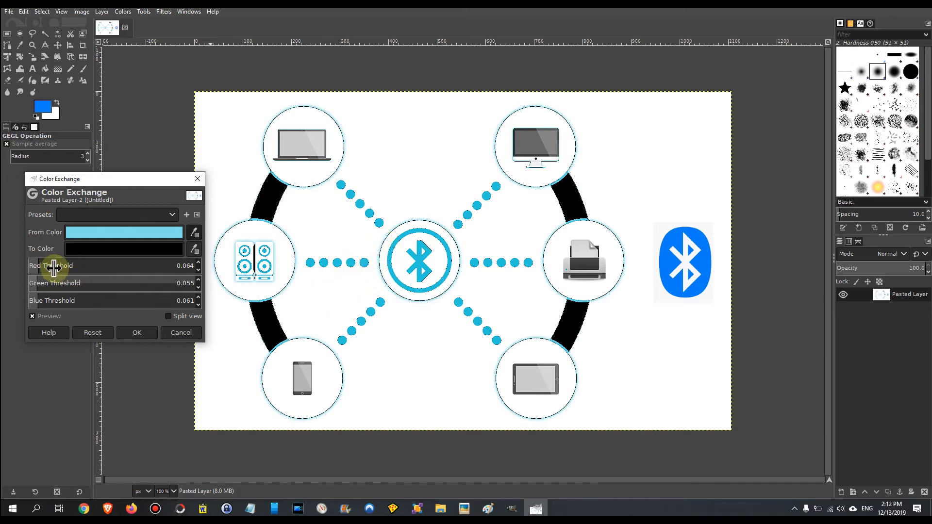
left_click_drag(37, 266, 79, 298)
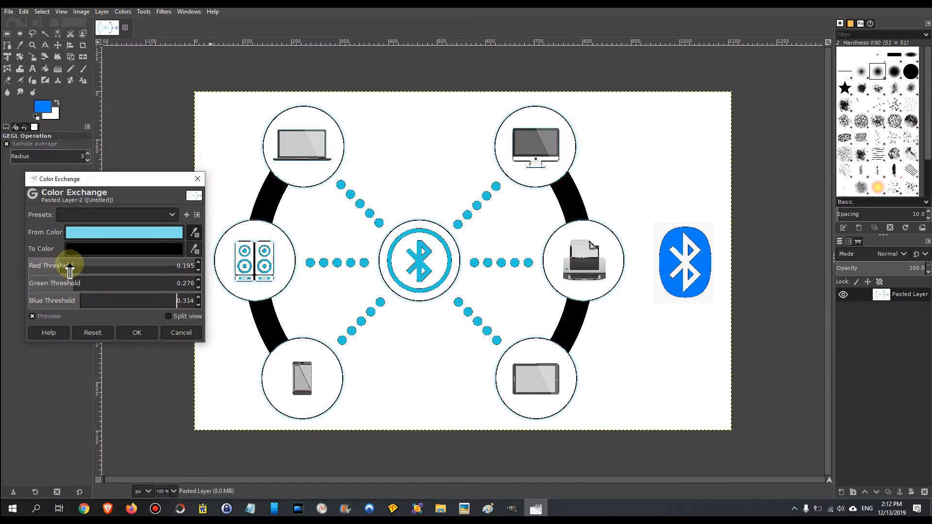
left_click_drag(69, 267, 78, 266)
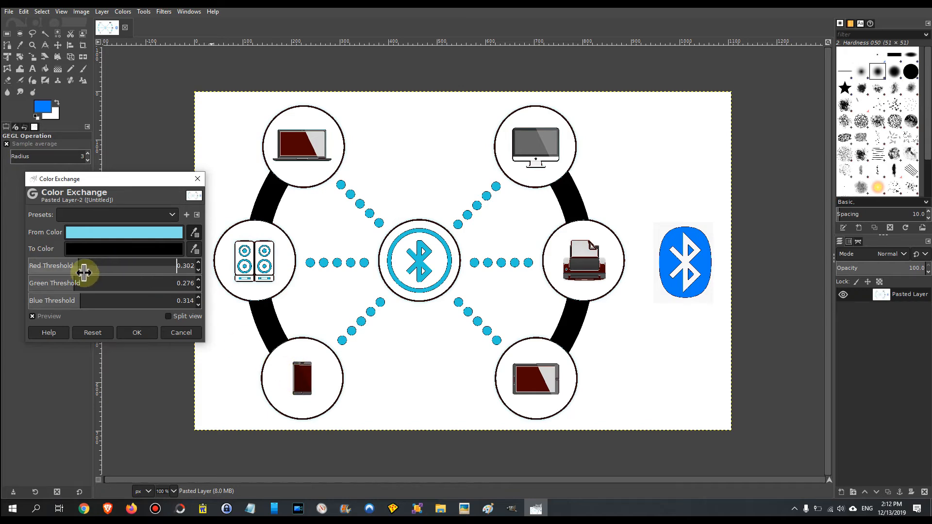
Set the Color Exchange thresholds to about 0.157 red, 0.142 green and 0.142 blue.
left_click_drag(77, 267, 51, 301)
left_click_drag(62, 265, 55, 287)
left_click_drag(42, 266, 156, 246)
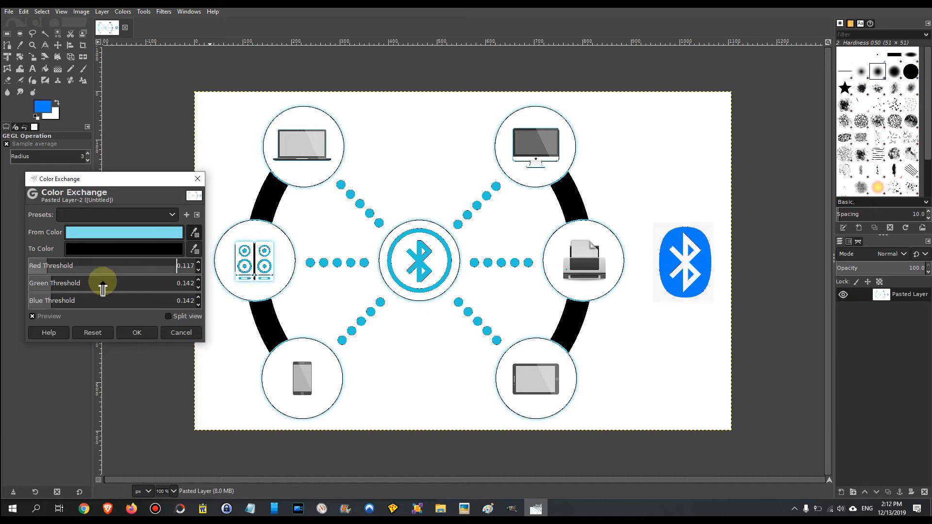
left_click_drag(37, 267, 54, 267)
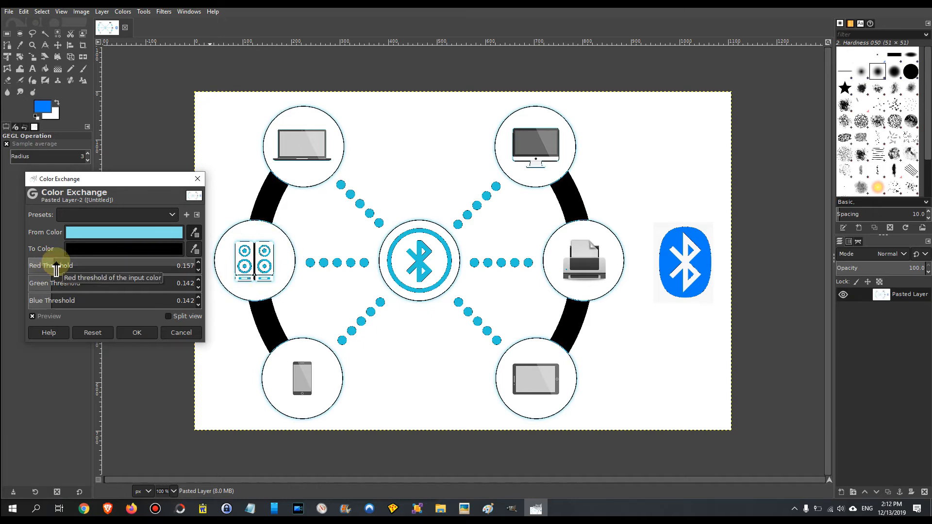
Sample the blue of the separate Bluetooth logo as the To Color and apply the color exchange.
left_click(193, 250)
left_click(680, 248)
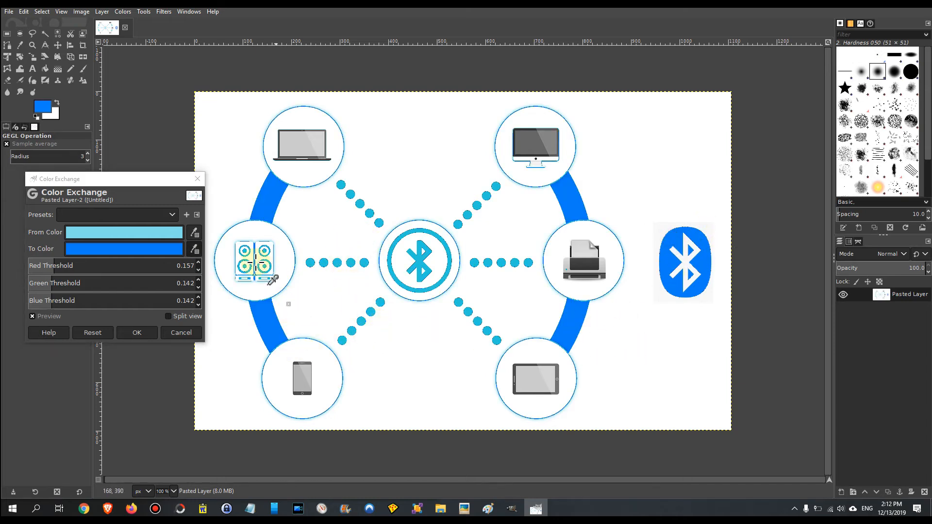
left_click(137, 333)
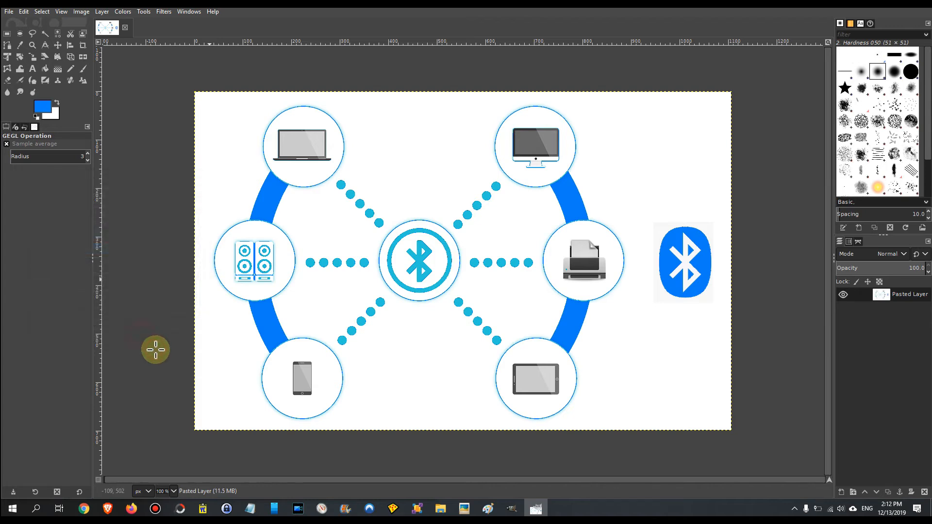
Start another Color Exchange and sample the turquoise of the dotted connection lines as the From Color.
left_click(143, 13)
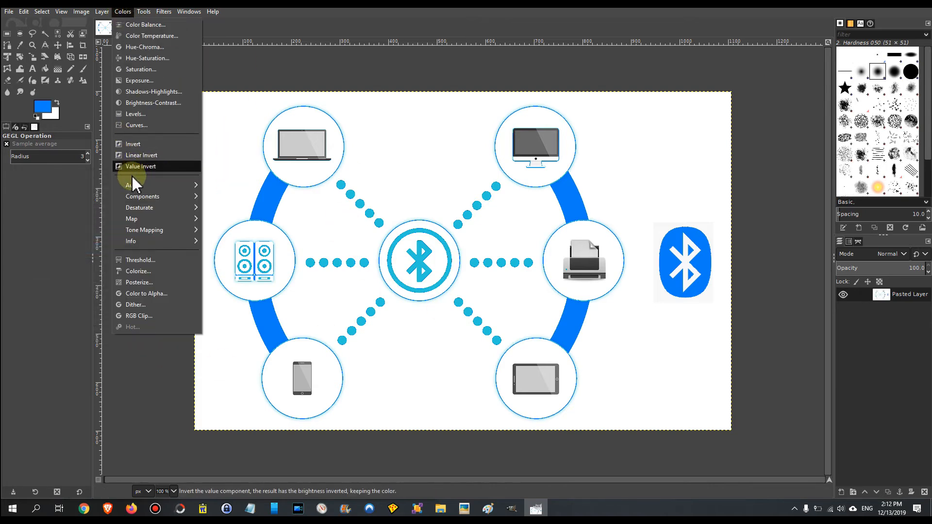
mouse_move(194, 221)
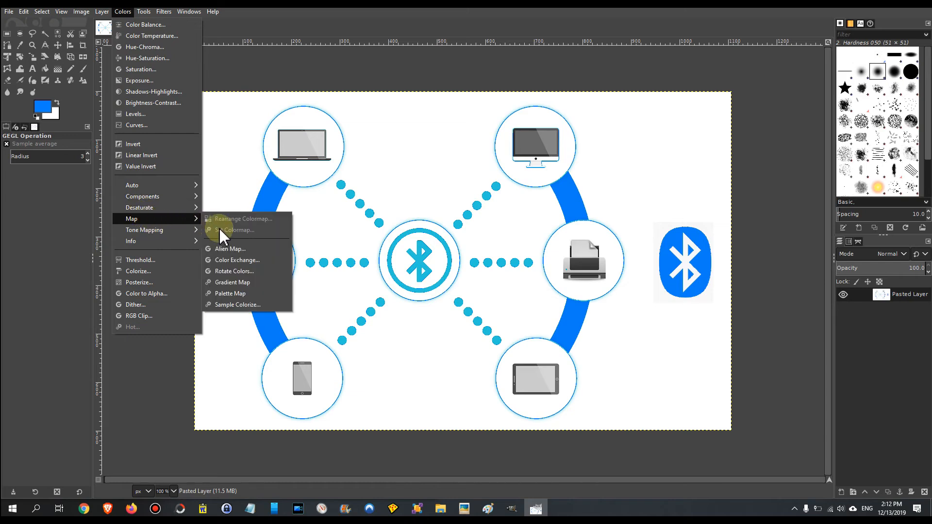
left_click(236, 262)
left_click_drag(129, 183, 108, 216)
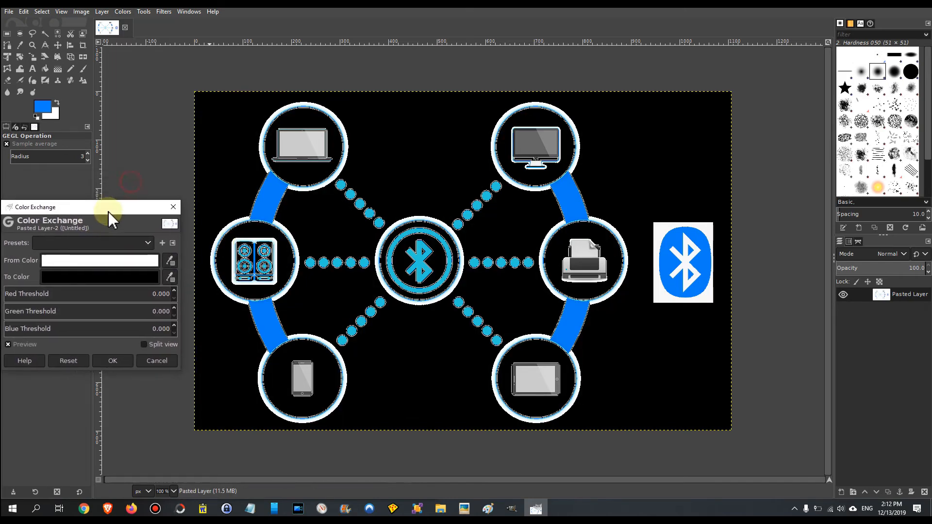
left_click(320, 263)
left_click(324, 263)
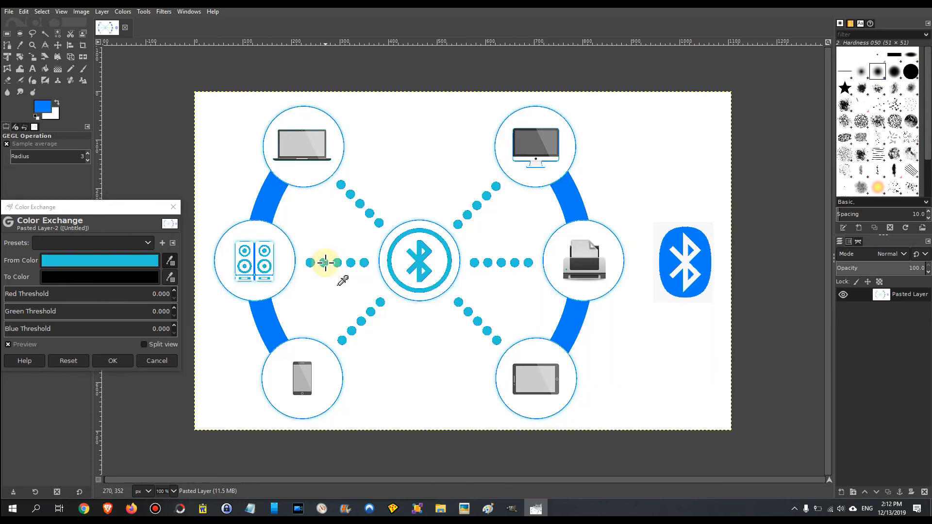
Set the thresholds to about 0.096 red, 0.090 green and 0.093 blue, and apply the exchange with the separate Bluetooth logo's blue as To Color.
left_click(10, 295)
left_click_drag(6, 313, 19, 330)
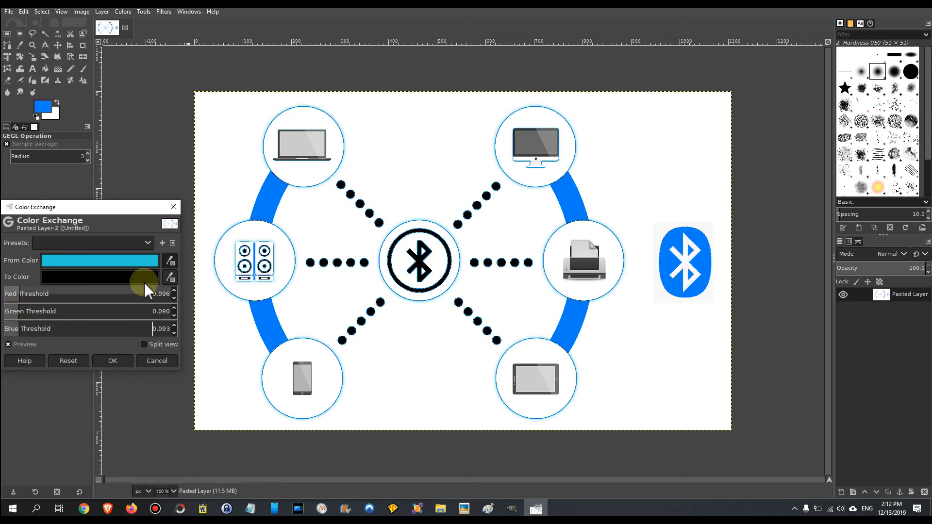
left_click(170, 278)
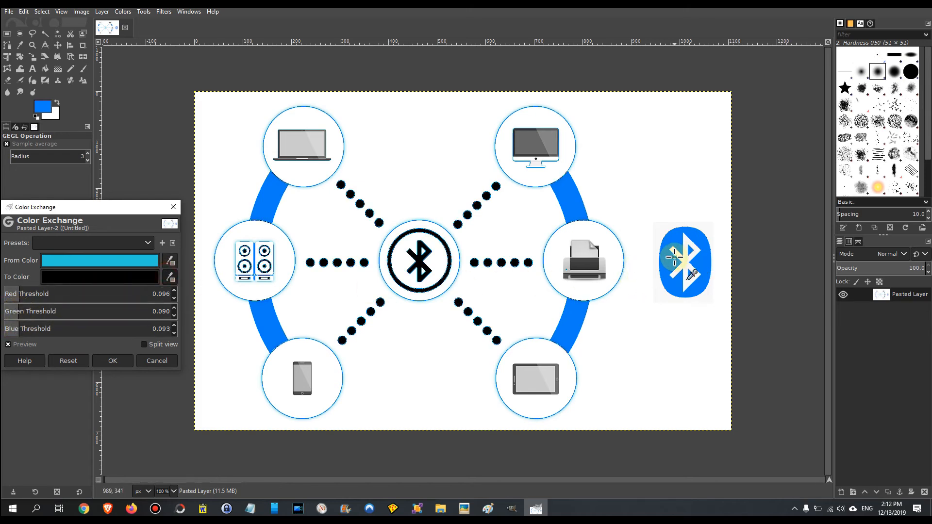
left_click(673, 255)
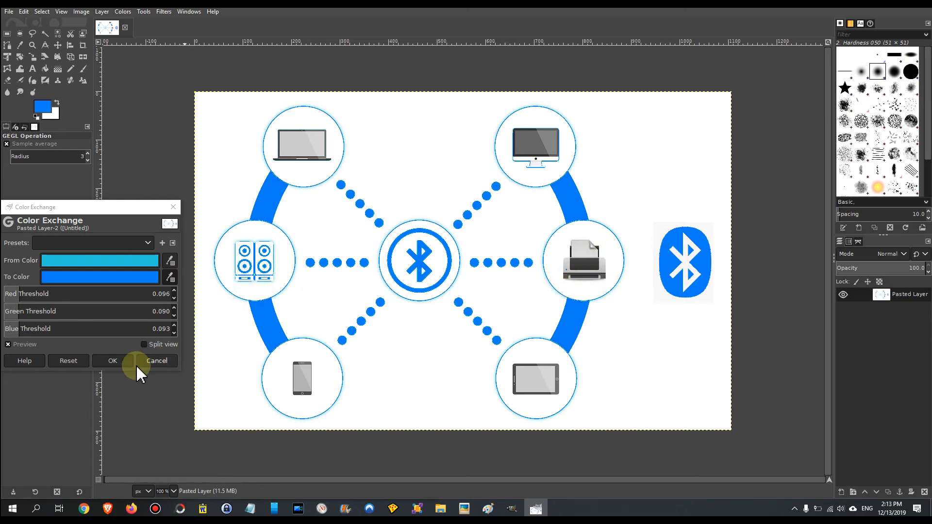
left_click(112, 361)
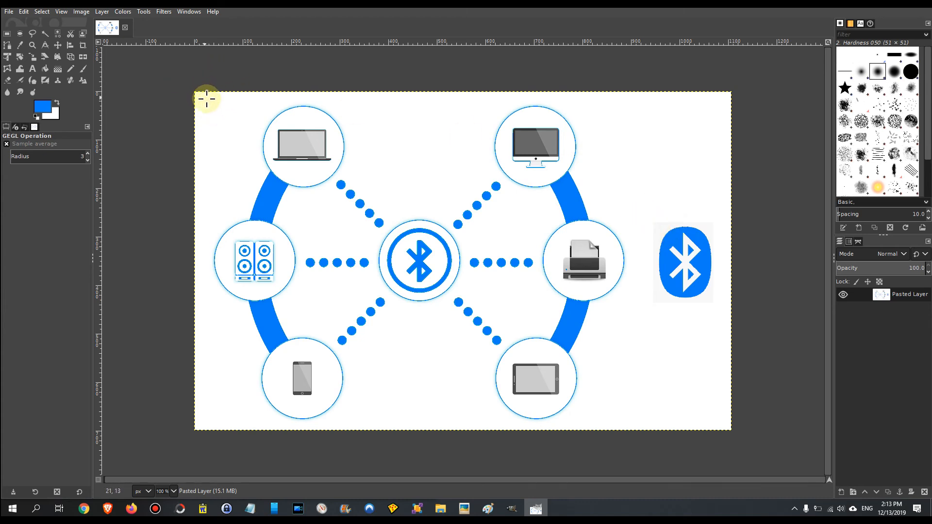
Capture a screenshot area of about 913x678 pixels around the diagram, leaving out the separate Bluetooth logo, and copy it to the clipboard.
left_click_drag(201, 96, 645, 426)
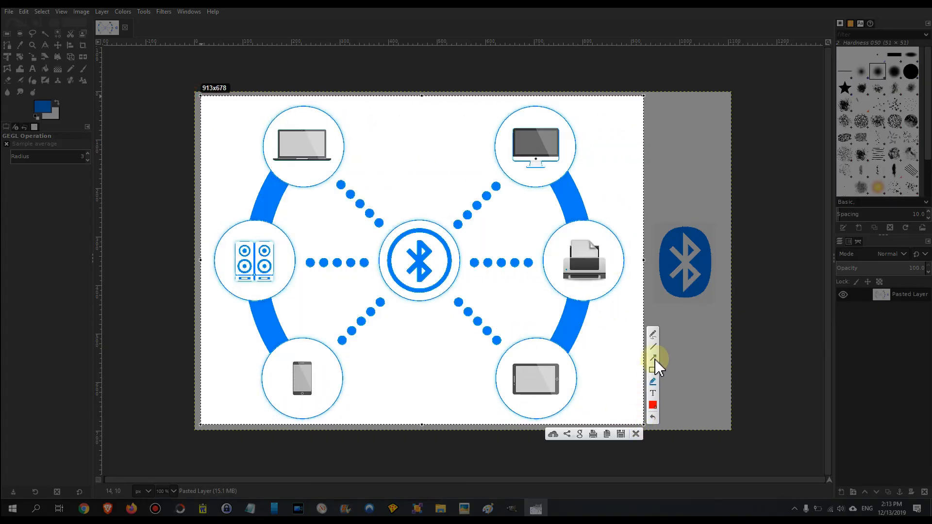
key("ctrl+c")
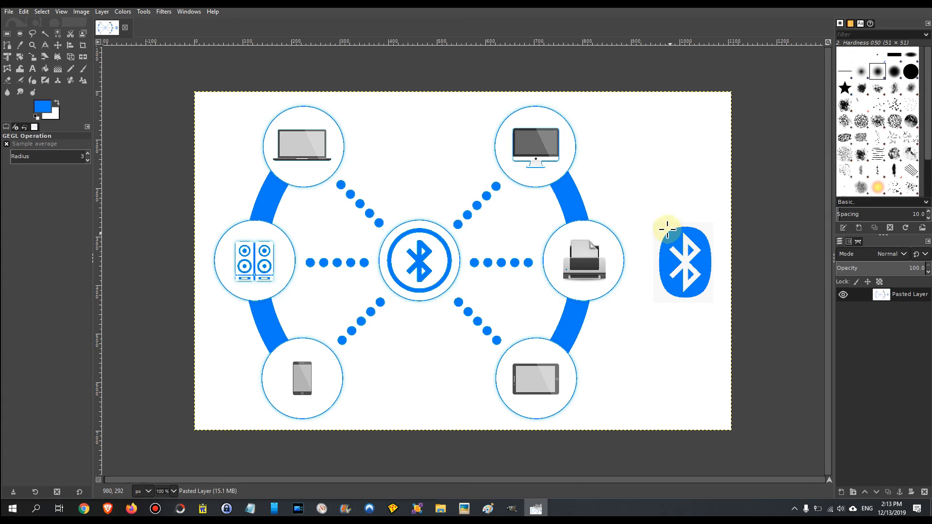